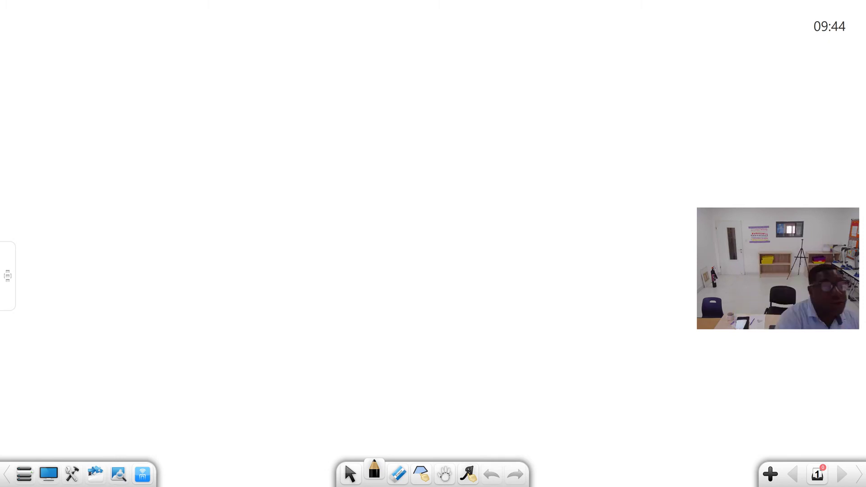
- Handwrite '- Workplace' at the top left, plus the dash for the second item
{"action": "left_click_drag", "start_coordinate": [181, 98], "coordinate": [229, 144]}
{"action": "left_click_drag", "start_coordinate": [247, 109], "coordinate": [248, 135]}
{"action": "mouse_move", "coordinate": [264, 112]}
{"action": "left_mouse_down"}
{"action": "mouse_move", "coordinate": [276, 134]}
{"action": "mouse_move", "coordinate": [289, 122]}
{"action": "left_mouse_up"}
{"action": "left_click_drag", "start_coordinate": [297, 89], "coordinate": [299, 139]}
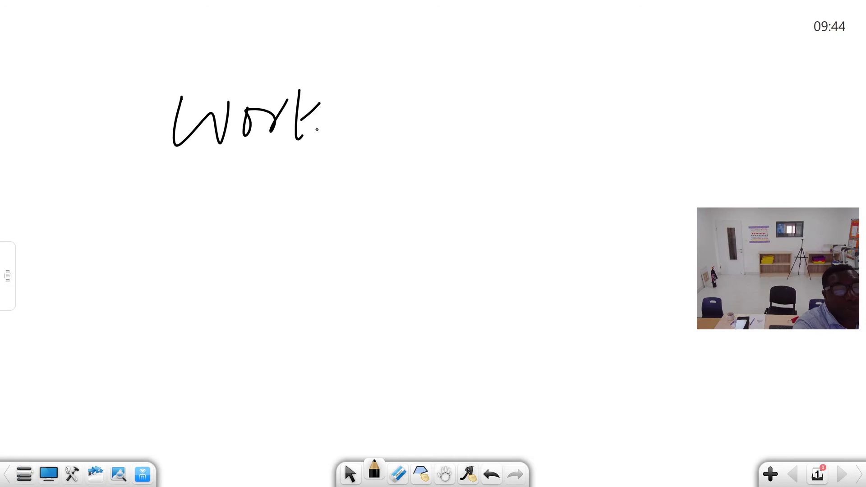
{"action": "left_click_drag", "start_coordinate": [321, 104], "coordinate": [329, 130]}
{"action": "left_click_drag", "start_coordinate": [349, 107], "coordinate": [355, 153]}
{"action": "left_click_drag", "start_coordinate": [382, 101], "coordinate": [405, 133]}
{"action": "left_click_drag", "start_coordinate": [434, 117], "coordinate": [474, 132]}
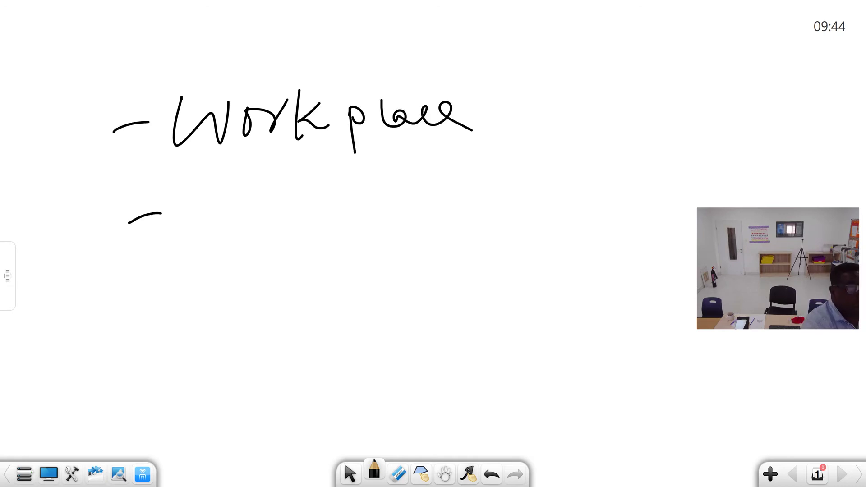
- Handwrite 'The way we live' on the second line
{"action": "mouse_move", "coordinate": [190, 191]}
{"action": "left_mouse_down"}
{"action": "mouse_move", "coordinate": [190, 230]}
{"action": "mouse_move", "coordinate": [210, 196]}
{"action": "mouse_move", "coordinate": [241, 217]}
{"action": "mouse_move", "coordinate": [342, 203]}
{"action": "mouse_move", "coordinate": [365, 240]}
{"action": "left_mouse_up"}
{"action": "mouse_move", "coordinate": [389, 193]}
{"action": "left_mouse_down"}
{"action": "mouse_move", "coordinate": [420, 209]}
{"action": "mouse_move", "coordinate": [453, 212]}
{"action": "left_mouse_up"}
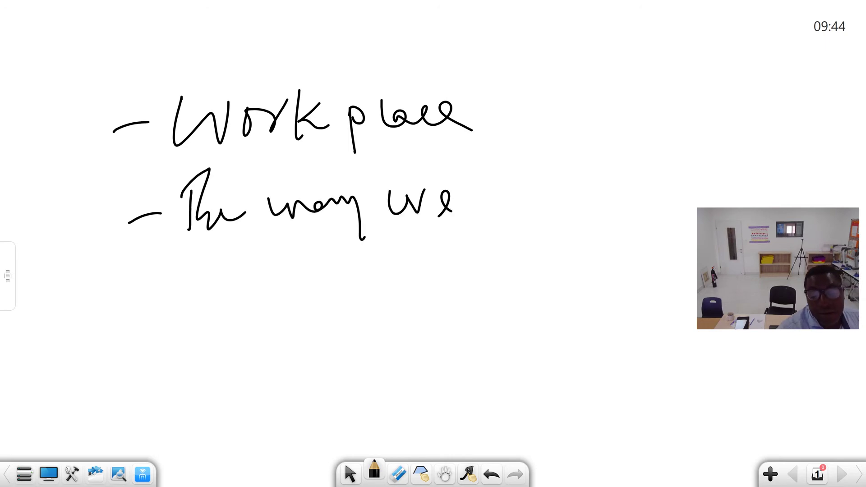
{"action": "mouse_move", "coordinate": [477, 178]}
{"action": "left_mouse_down"}
{"action": "mouse_move", "coordinate": [484, 212]}
{"action": "mouse_move", "coordinate": [504, 213]}
{"action": "left_mouse_up"}
{"action": "left_click_drag", "start_coordinate": [515, 193], "coordinate": [572, 218]}
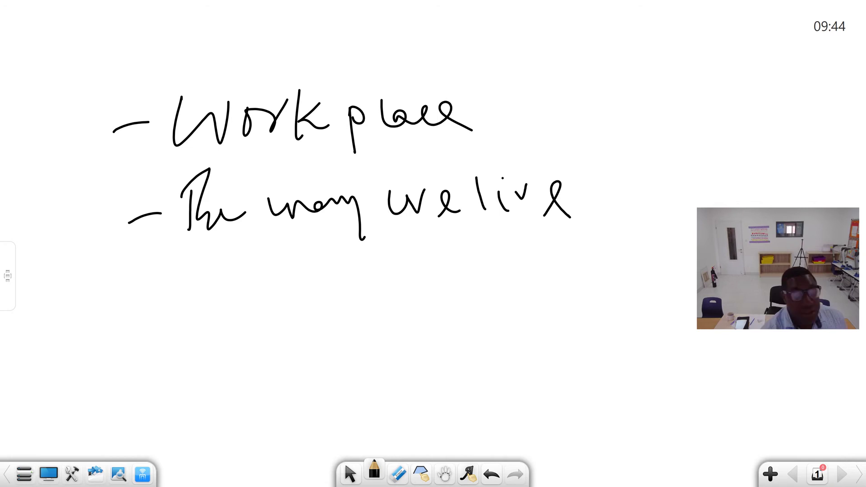
- Handwrite '- Work' and '- Leisure' on lines three and four
{"action": "left_click_drag", "start_coordinate": [127, 292], "coordinate": [190, 298]}
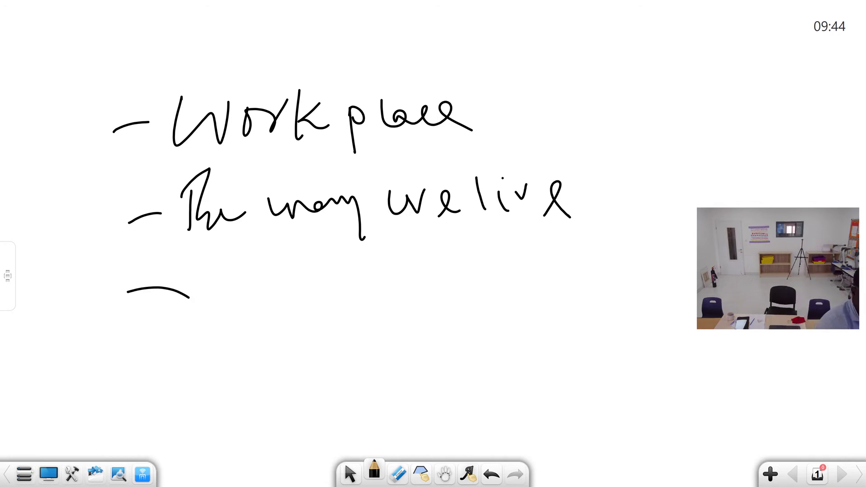
{"action": "mouse_move", "coordinate": [233, 276]}
{"action": "left_mouse_down"}
{"action": "mouse_move", "coordinate": [270, 271]}
{"action": "mouse_move", "coordinate": [305, 287]}
{"action": "mouse_move", "coordinate": [333, 271]}
{"action": "left_mouse_up"}
{"action": "left_click_drag", "start_coordinate": [344, 261], "coordinate": [340, 274]}
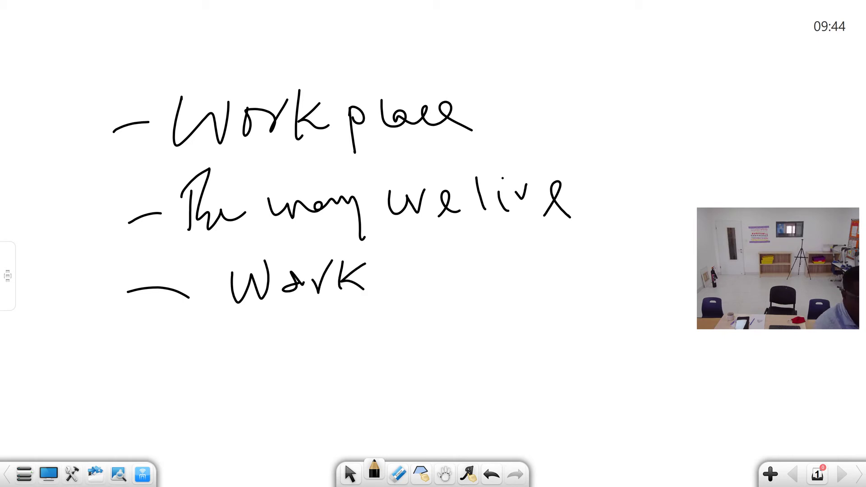
{"action": "left_click_drag", "start_coordinate": [153, 344], "coordinate": [198, 343]}
{"action": "mouse_move", "coordinate": [243, 316]}
{"action": "left_mouse_down"}
{"action": "mouse_move", "coordinate": [295, 355]}
{"action": "mouse_move", "coordinate": [423, 338]}
{"action": "mouse_move", "coordinate": [445, 352]}
{"action": "left_mouse_up"}
- Handwrite '- School' on line five and draw a vertical divider right of the list
{"action": "left_click_drag", "start_coordinate": [157, 396], "coordinate": [205, 395]}
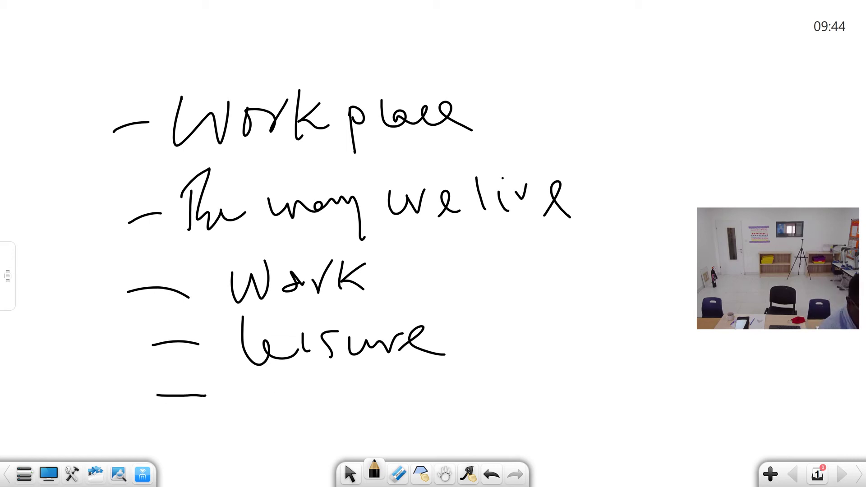
{"action": "left_click_drag", "start_coordinate": [270, 386], "coordinate": [244, 416]}
{"action": "mouse_move", "coordinate": [301, 394]}
{"action": "left_mouse_down"}
{"action": "mouse_move", "coordinate": [330, 412]}
{"action": "mouse_move", "coordinate": [396, 413]}
{"action": "left_mouse_up"}
{"action": "left_click_drag", "start_coordinate": [415, 376], "coordinate": [413, 407]}
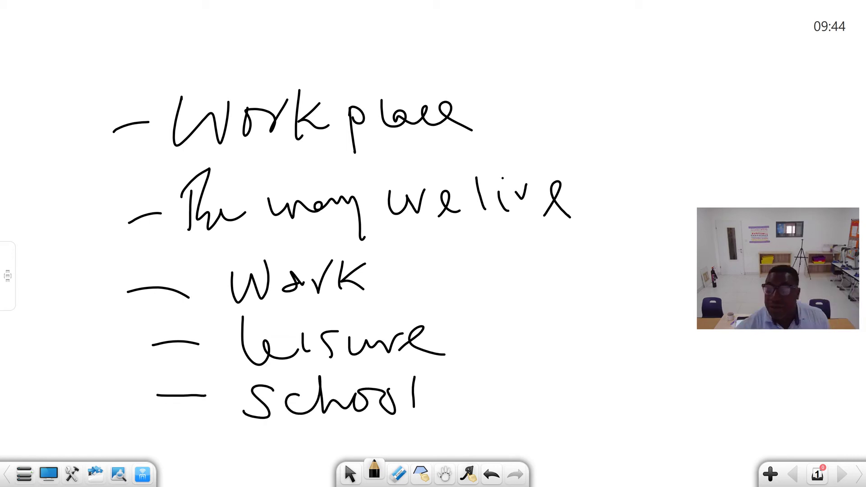
{"action": "left_click_drag", "start_coordinate": [570, 19], "coordinate": [575, 410]}
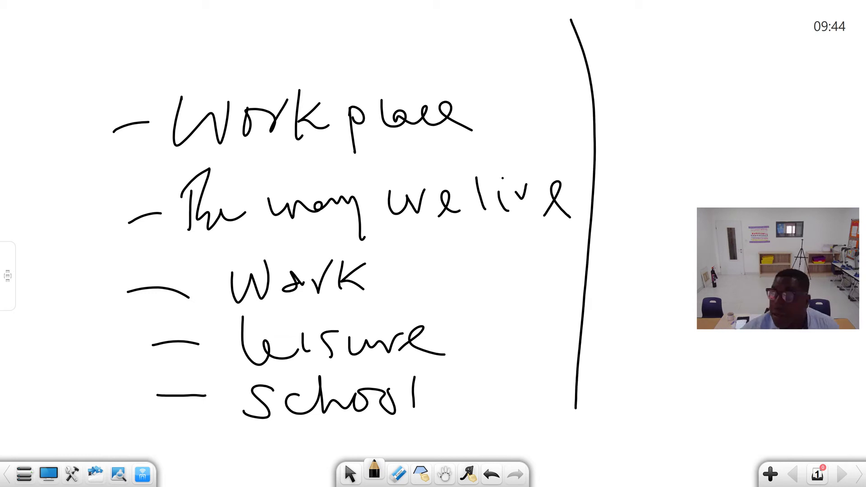
- Handwrite 'education' at the top right of the divider line and dot its i
{"action": "left_click_drag", "start_coordinate": [609, 65], "coordinate": [677, 95]}
{"action": "mouse_move", "coordinate": [667, 51]}
{"action": "left_mouse_down"}
{"action": "mouse_move", "coordinate": [673, 92]}
{"action": "mouse_move", "coordinate": [727, 81]}
{"action": "left_mouse_up"}
{"action": "mouse_move", "coordinate": [740, 52]}
{"action": "left_mouse_down"}
{"action": "mouse_move", "coordinate": [738, 66]}
{"action": "mouse_move", "coordinate": [768, 81]}
{"action": "mouse_move", "coordinate": [791, 78]}
{"action": "mouse_move", "coordinate": [806, 91]}
{"action": "left_mouse_up"}
{"action": "left_click_drag", "start_coordinate": [759, 44], "coordinate": [757, 53]}
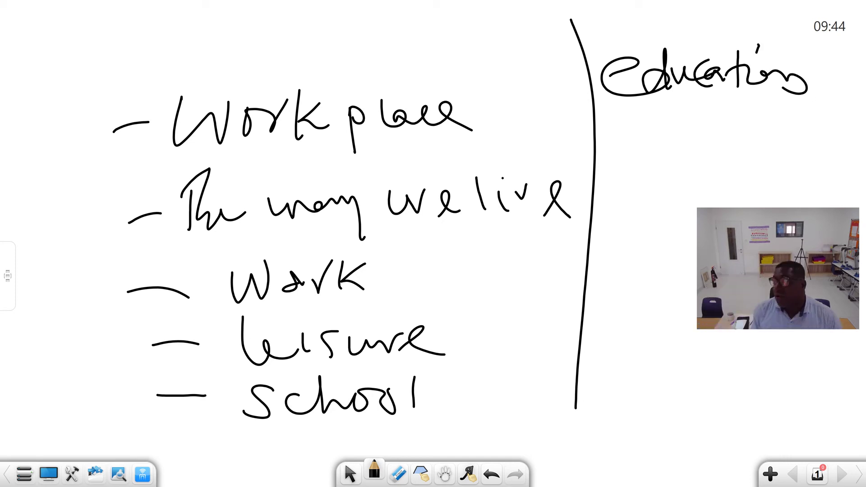